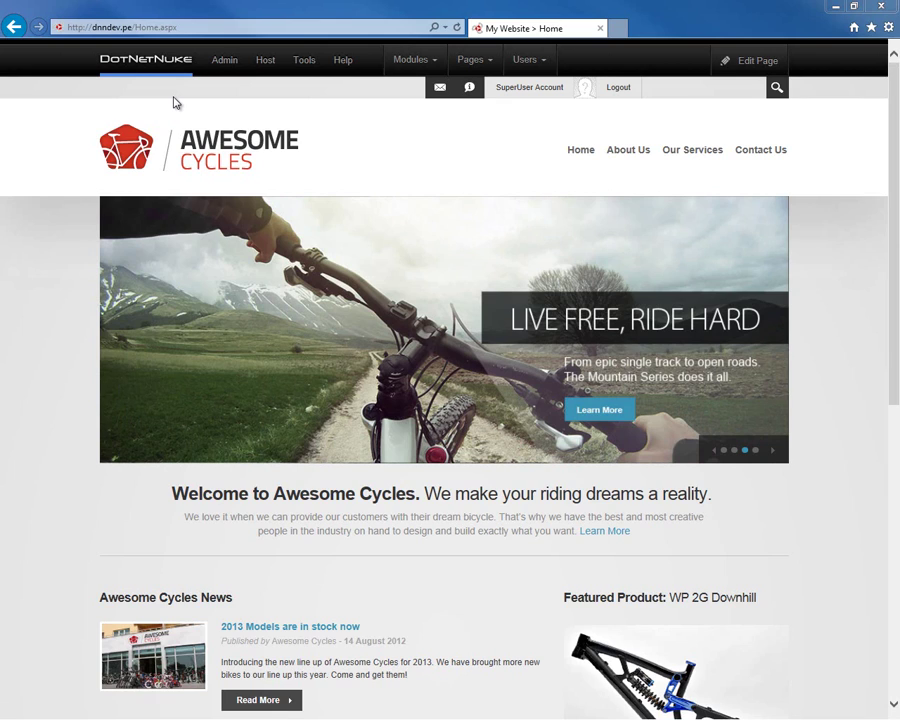
- Open the Site Settings page from the Admin menu in the control bar
mouse_move(223, 66)
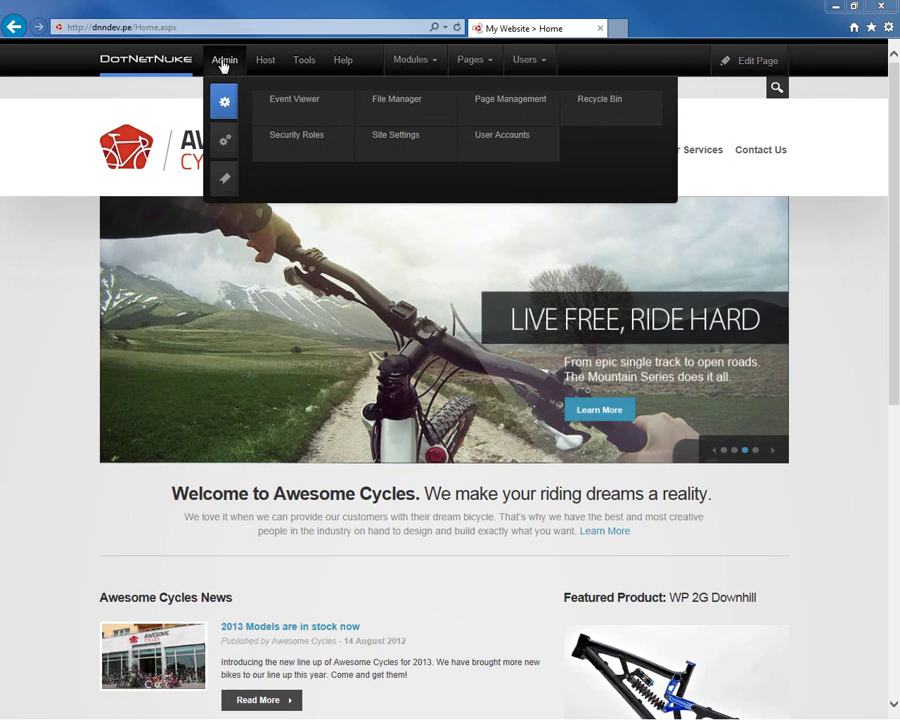
left_click(414, 138)
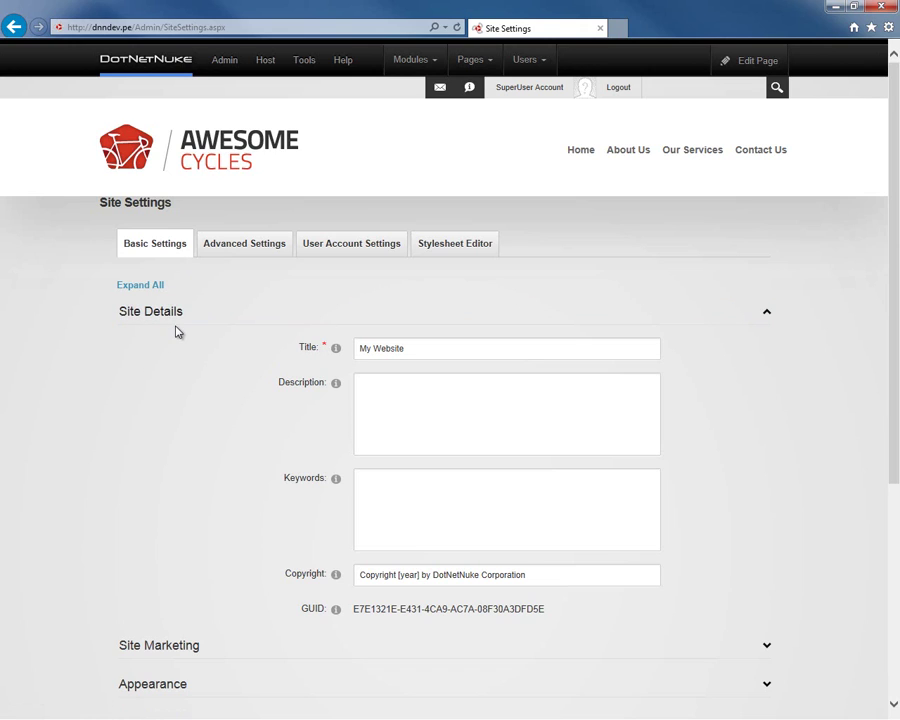
- Replace the site Title 'My Website' with 'Awesome Cycles'
left_click_drag(440, 352, 360, 355)
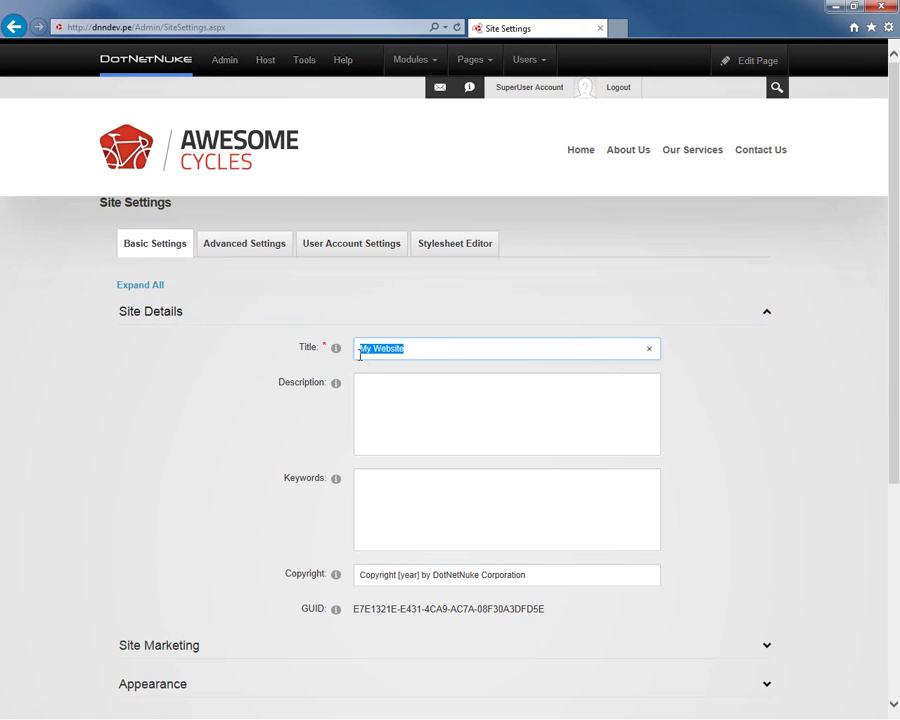
left_click(428, 350)
key("ctrl+a")
type("Awesome Cycles")
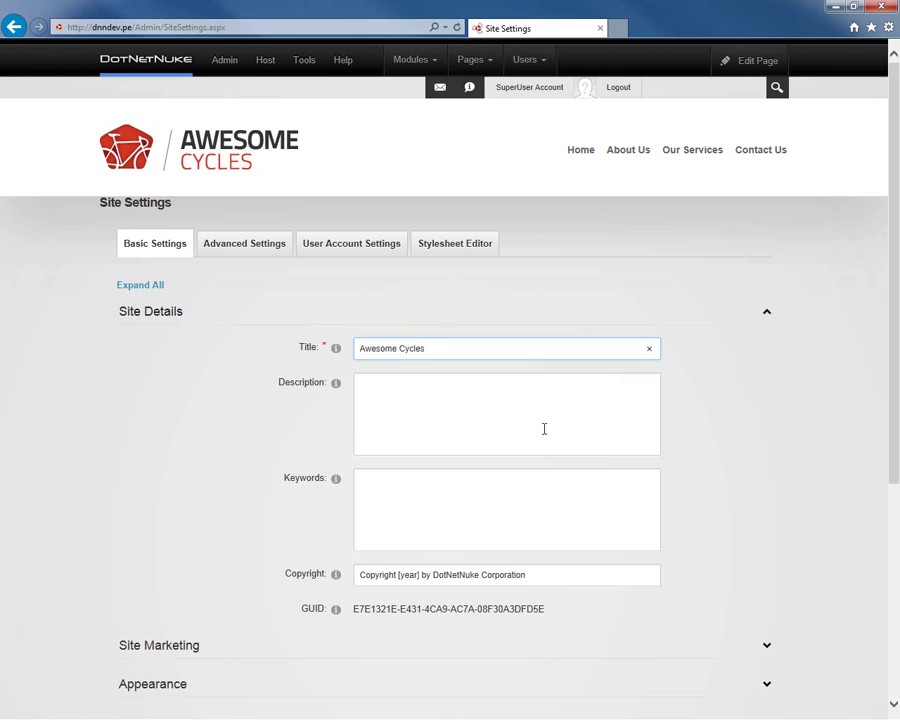
left_click(356, 426)
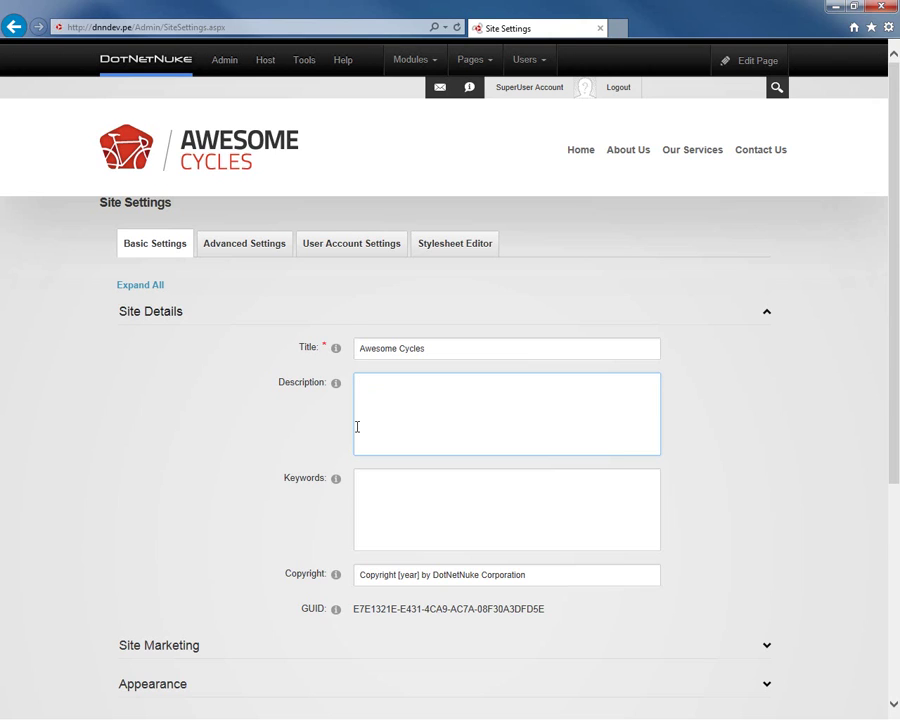
- Replace 'DotNetNuke Corporation' in the Copyright field with 'Awesome Cycles'
scroll(360, 428, "down", 1)
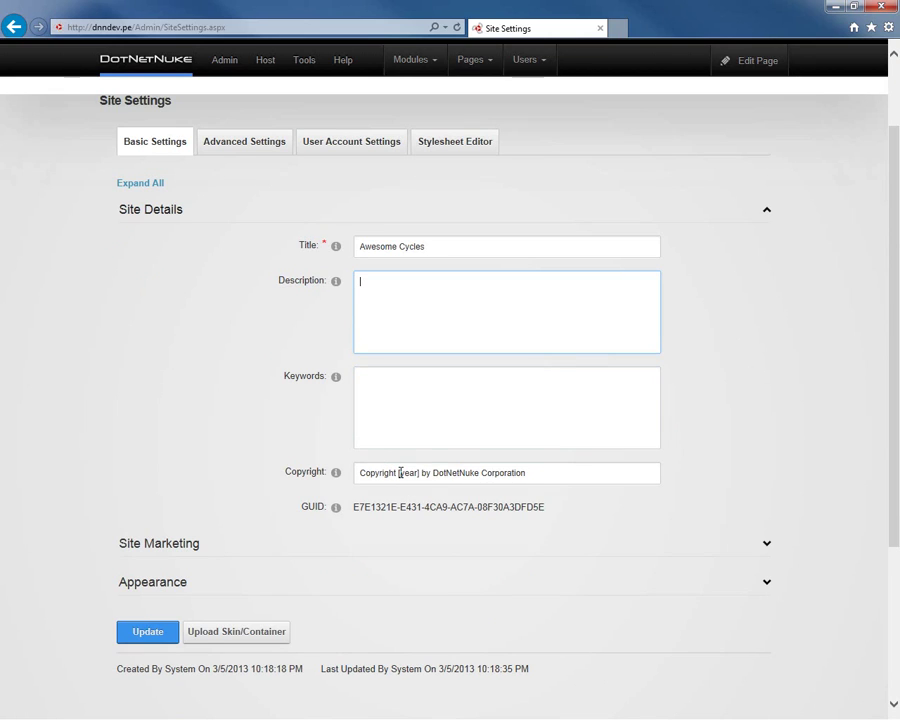
left_click_drag(434, 472, 525, 474)
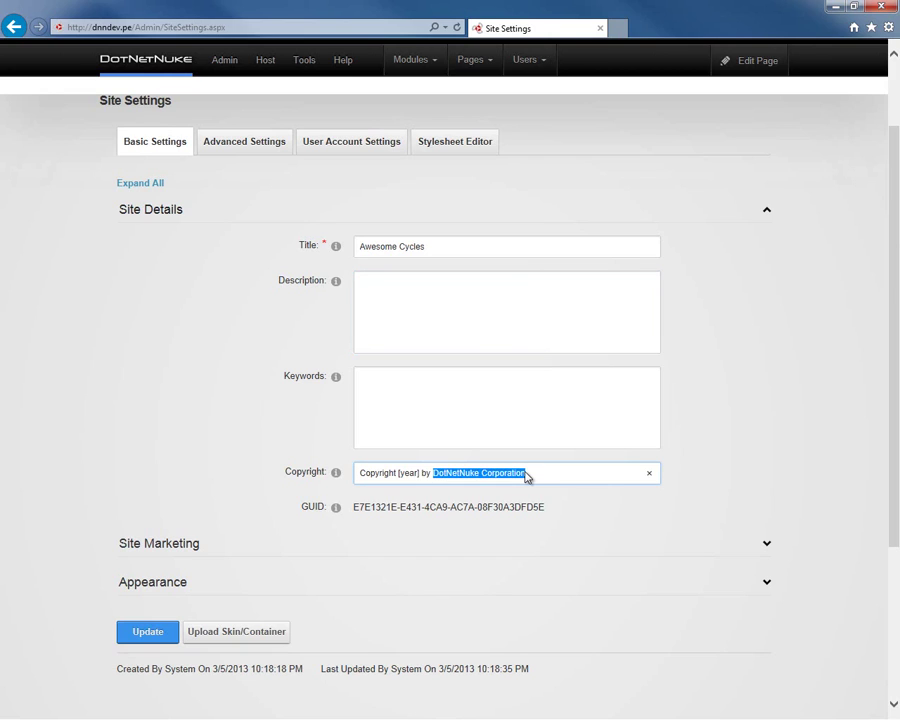
type("Awesome Cy")
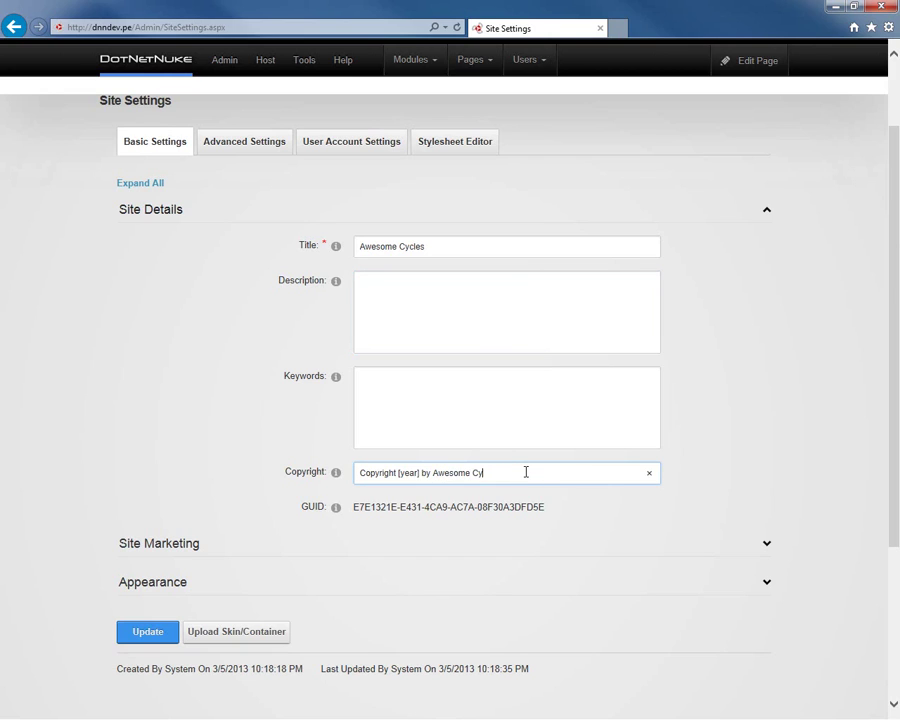
type("cles")
- Review the Site Marketing search engine and site map URL, then collapse it unchanged
left_click(316, 552)
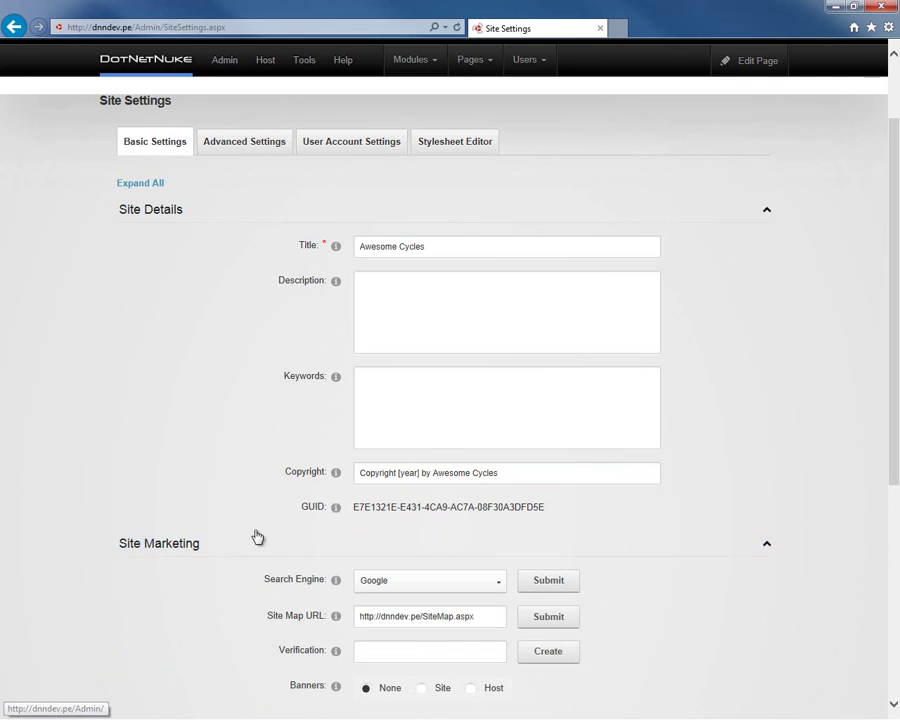
scroll(239, 555, "down", 3)
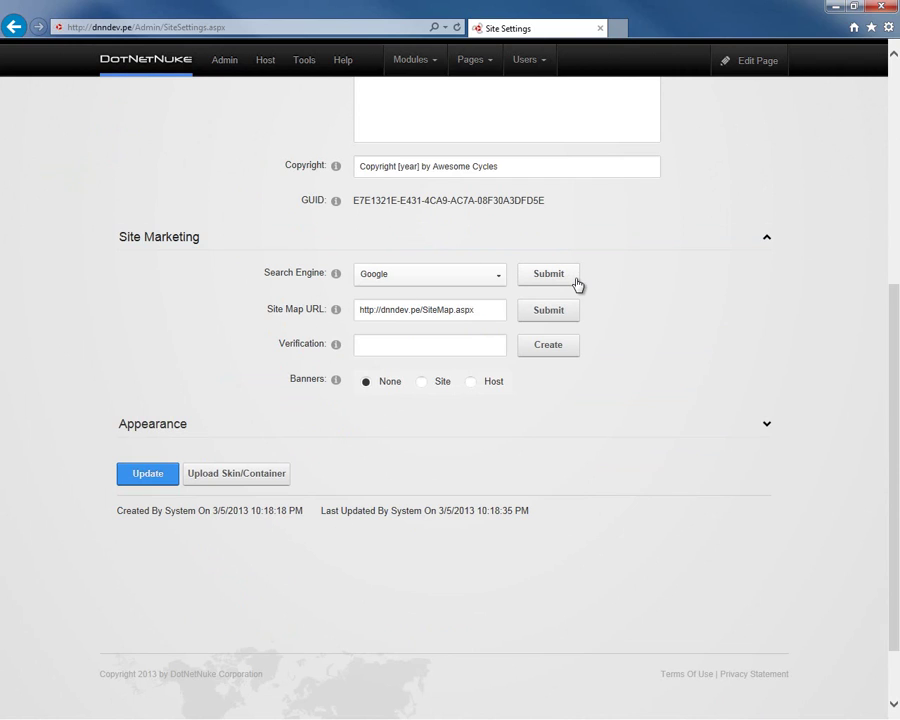
left_click_drag(484, 310, 360, 302)
left_click(499, 309)
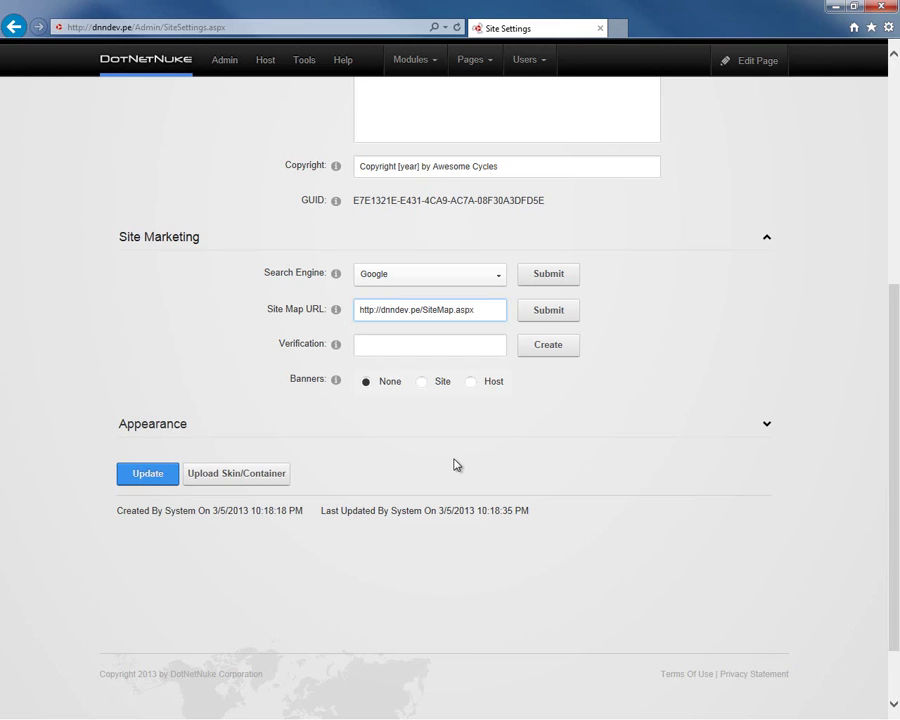
left_click(236, 244)
- Expand Appearance and review the Awesome-Cycles-Logo.png logo and Gravity skin and container settings
left_click(244, 360)
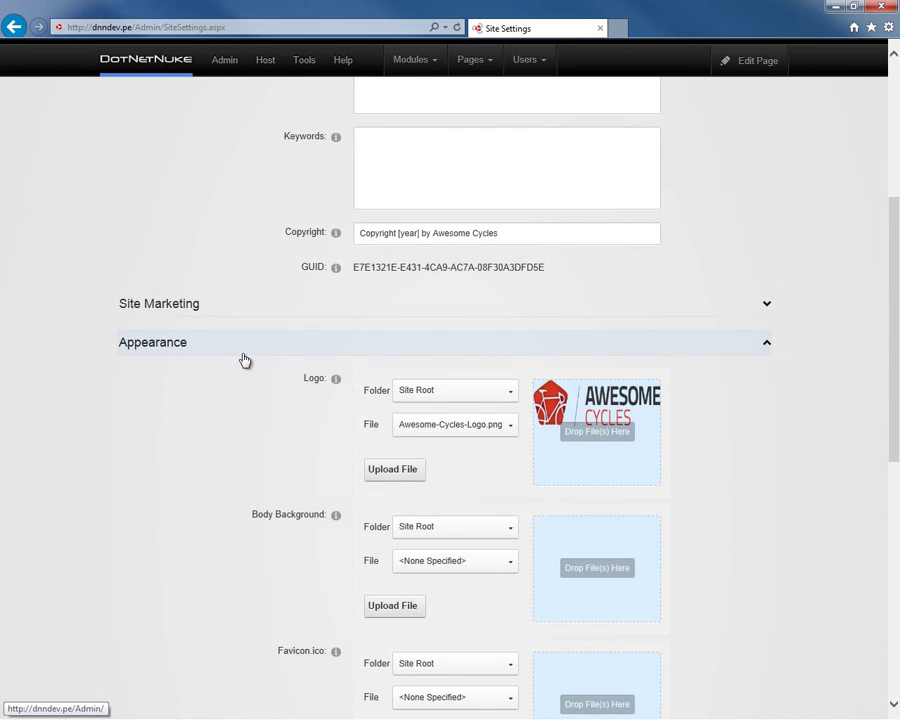
scroll(244, 360, "down", 2)
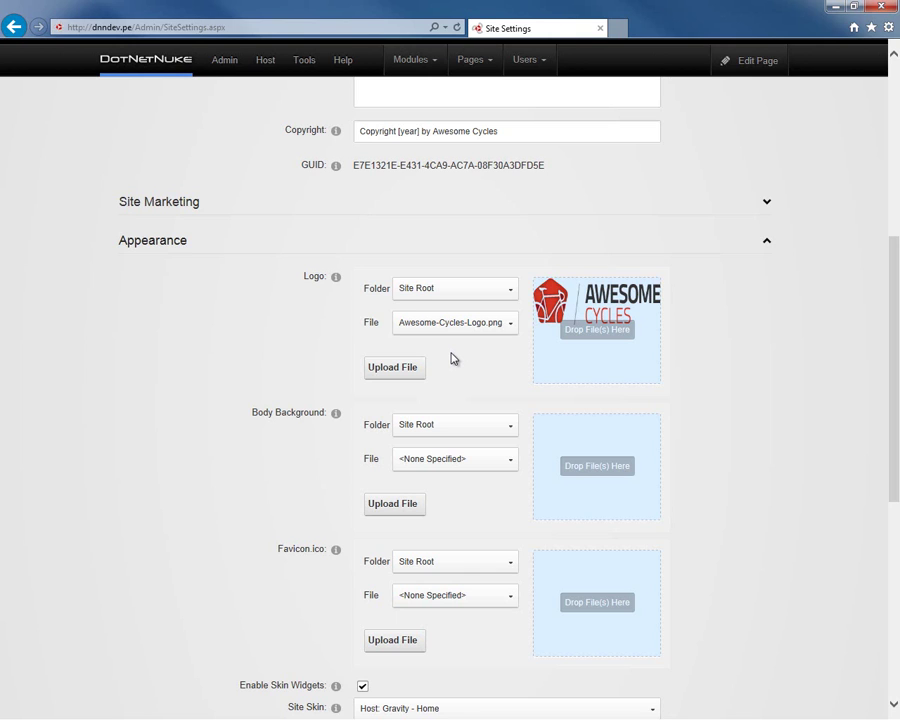
scroll(452, 358, "down", 1)
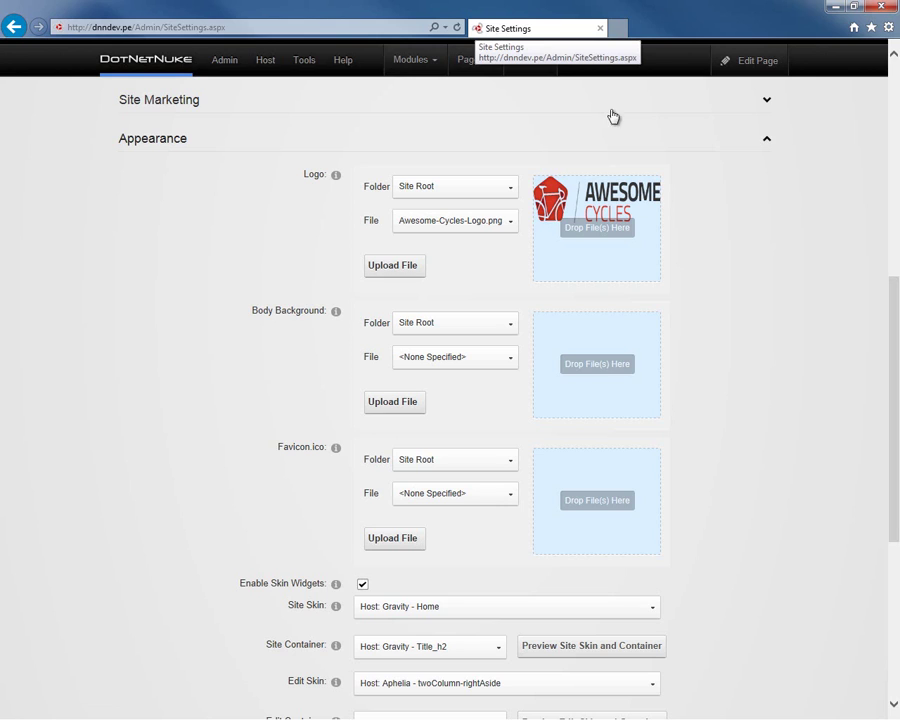
scroll(227, 494, "down", 2)
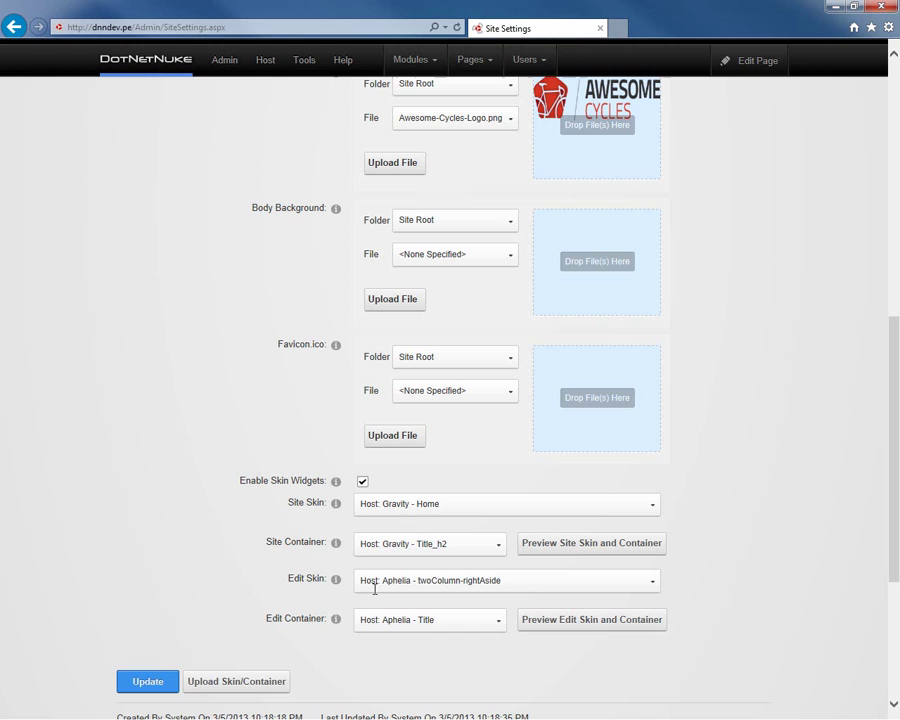
scroll(375, 589, "up", 6)
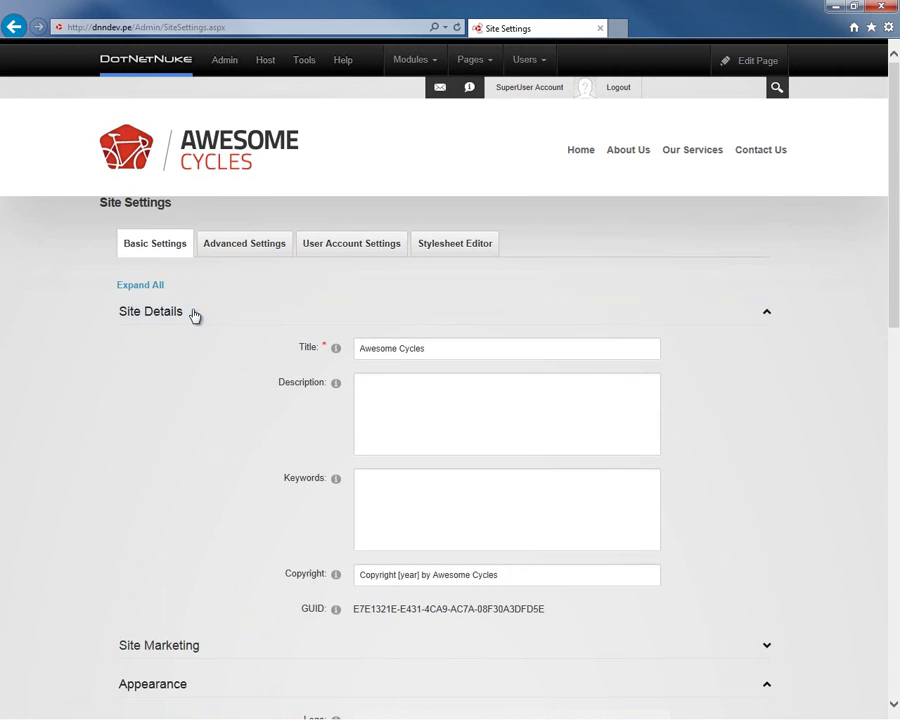
- Switch to Advanced Settings, collapse Page Management, and expand Security Settings
left_click(225, 250)
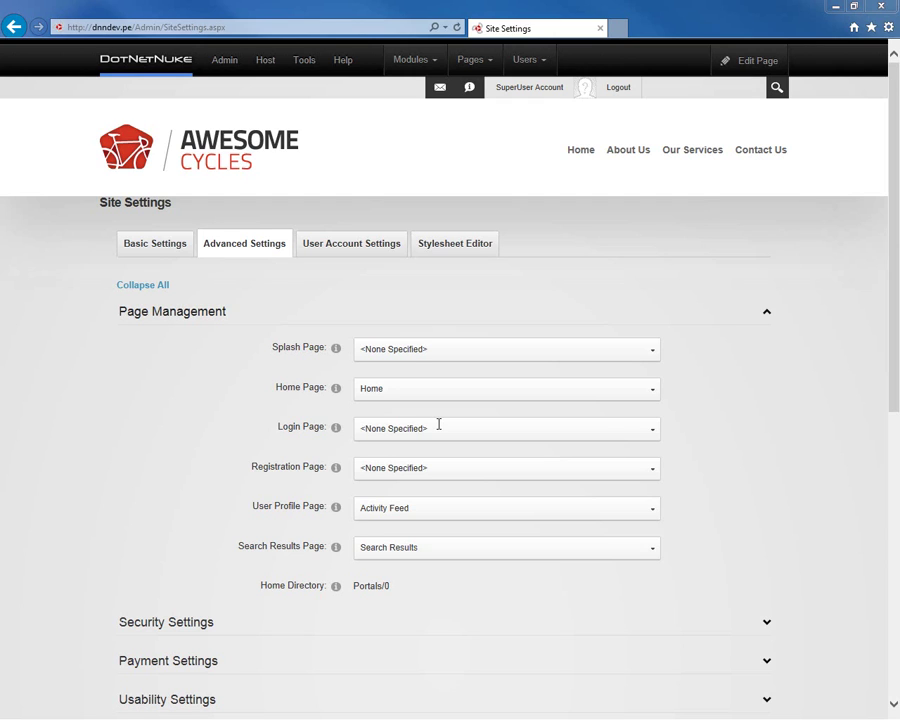
left_click(283, 316)
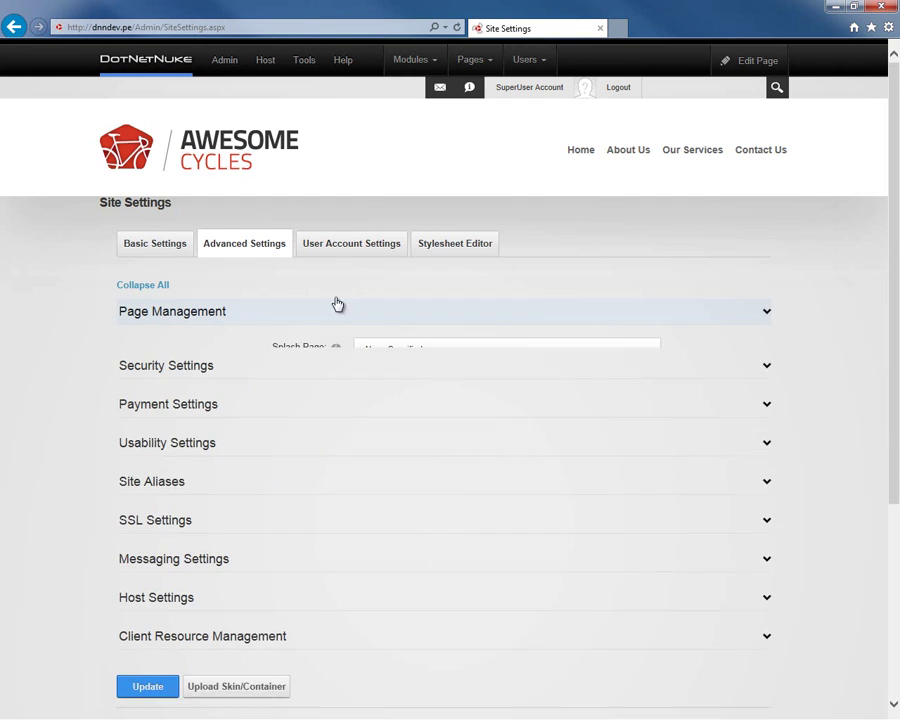
left_click(255, 357)
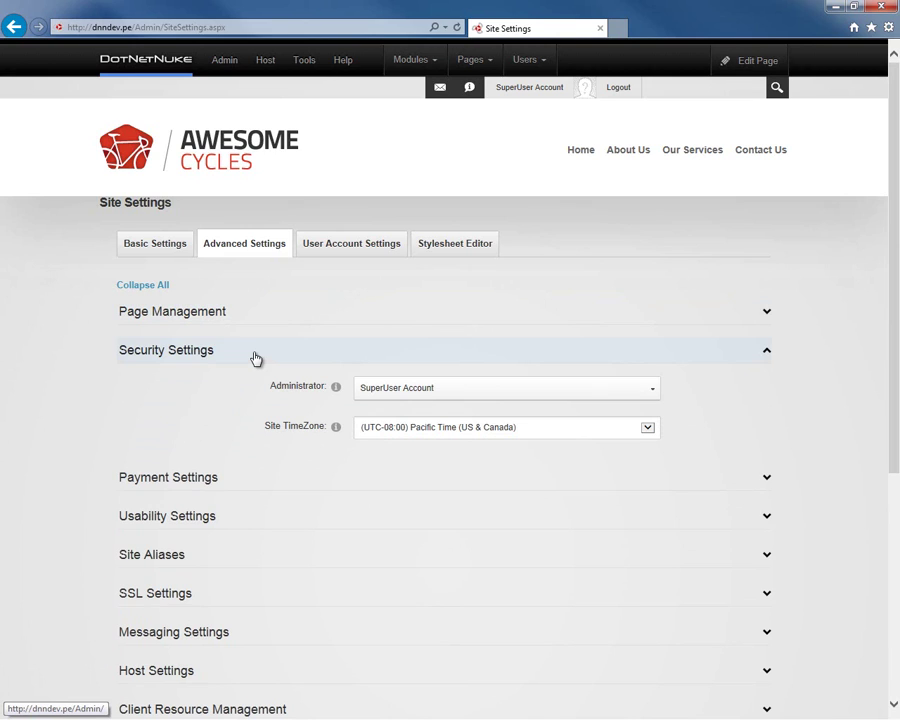
- Leave the administrator unchanged and set the time zone to (UTC-06:00) Central Time (US & Canada)
left_click(430, 390)
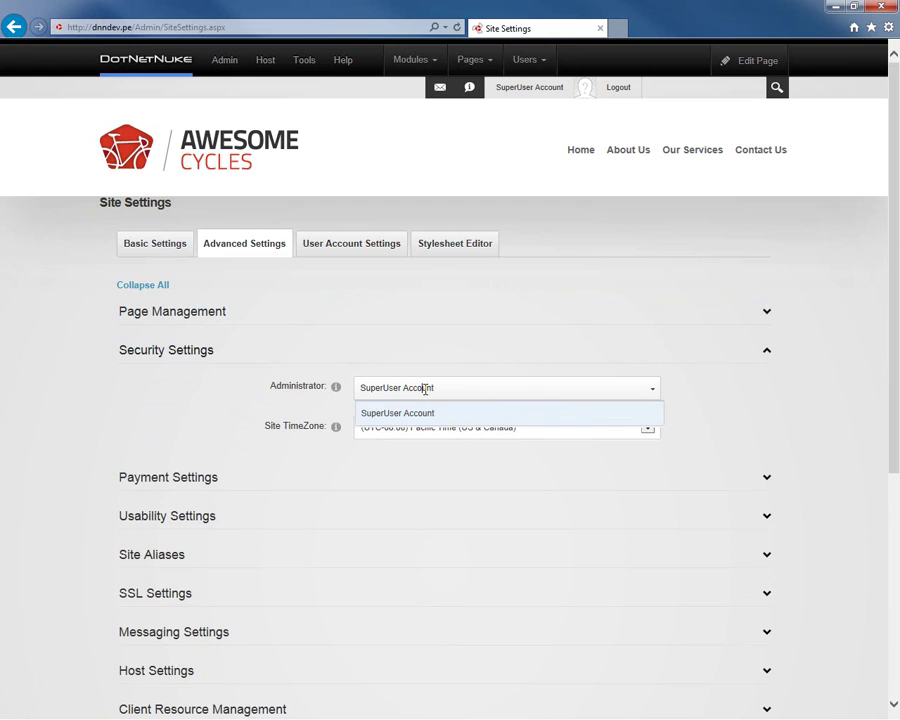
left_click(756, 397)
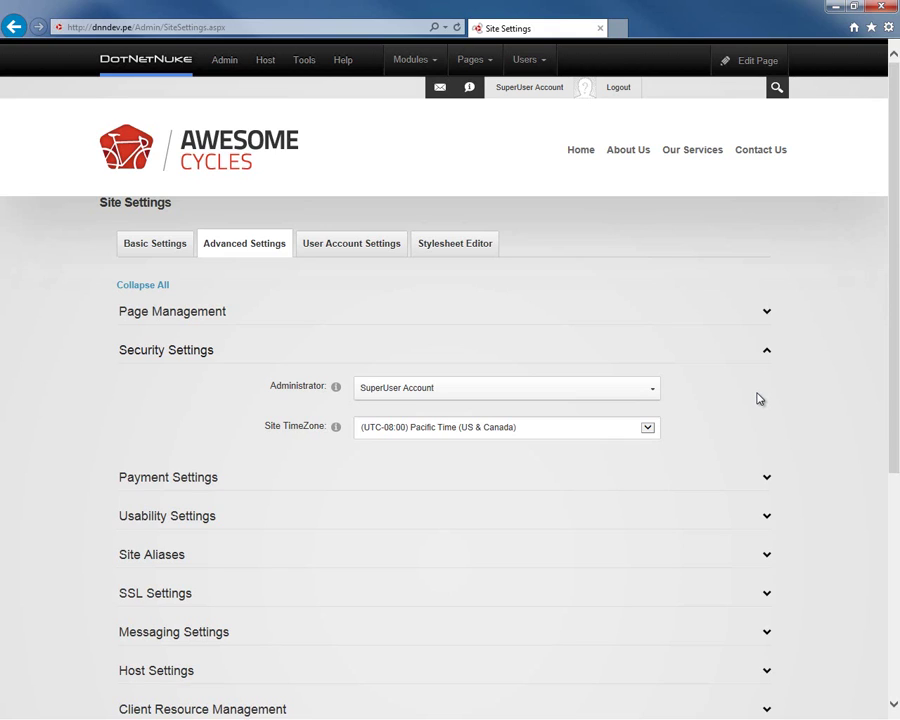
left_click(577, 430)
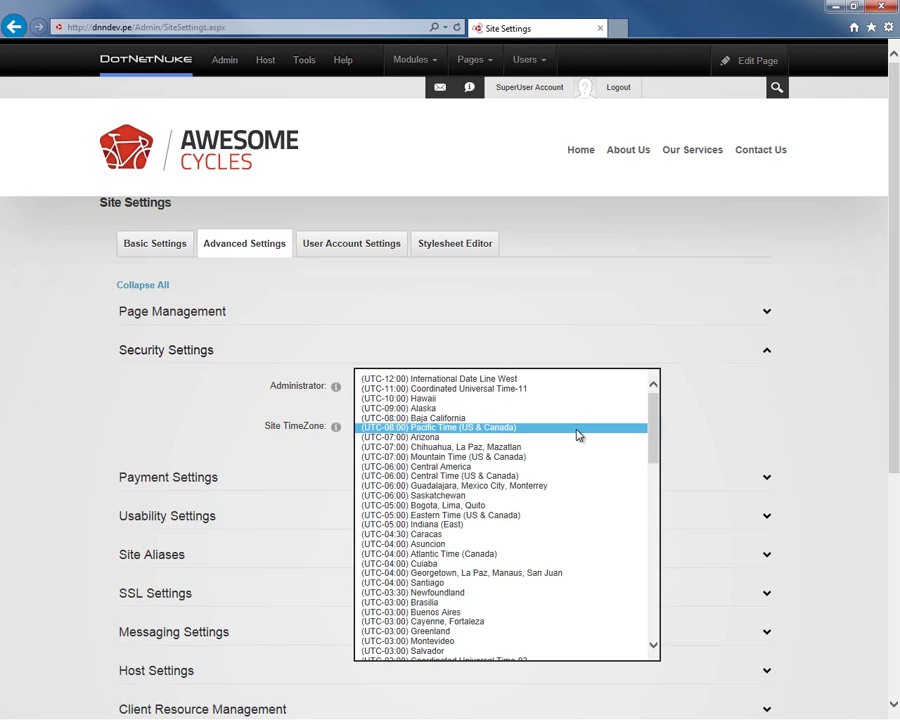
left_click(478, 477)
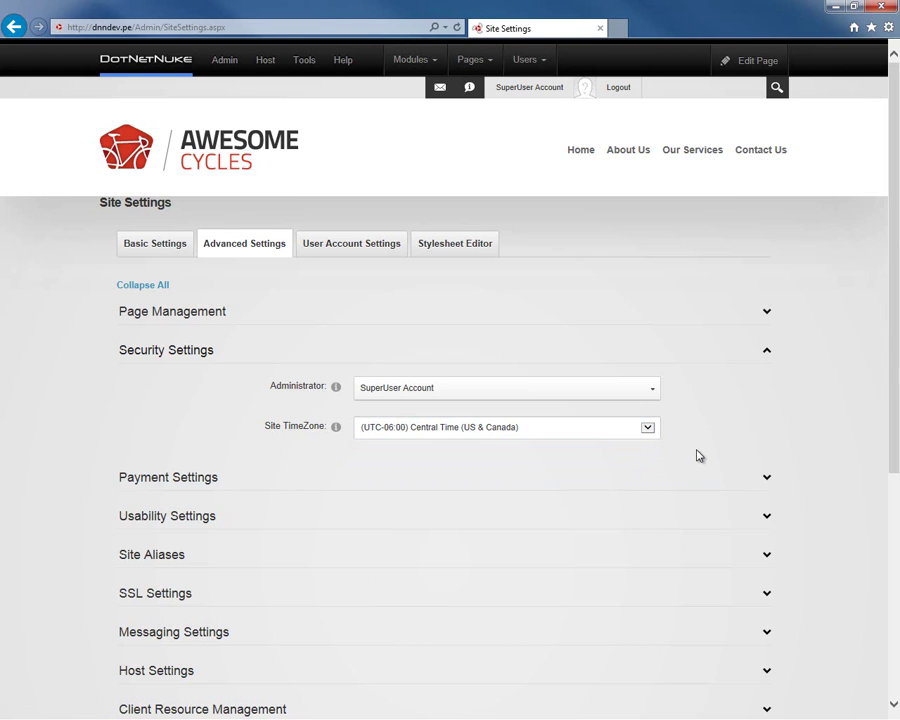
left_click(701, 357)
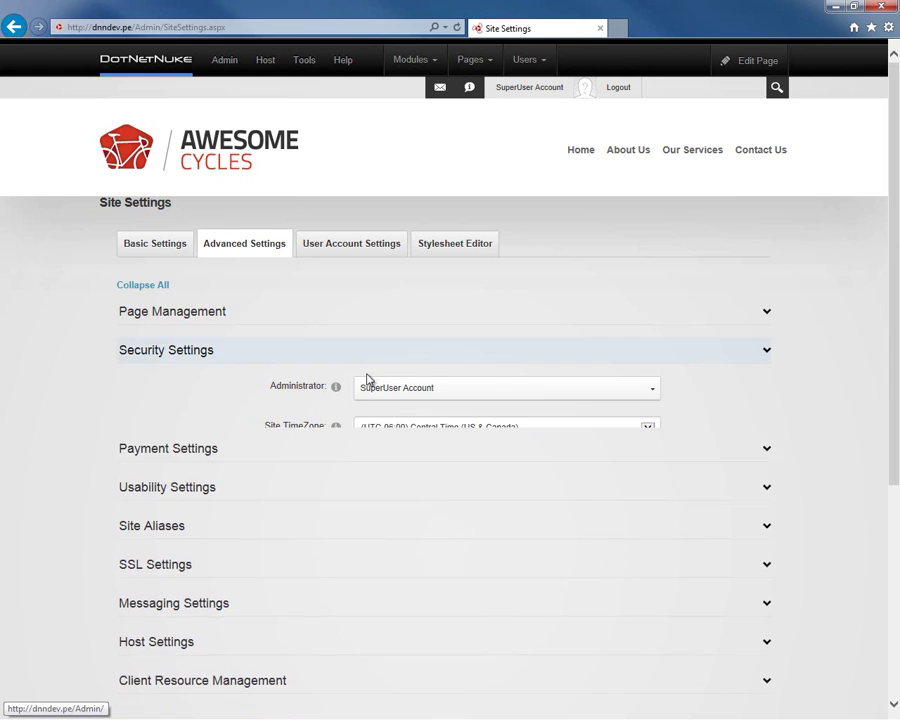
- Check Payment Settings (U.S. Dollars, PayPal), then open Usability Settings to review its options
left_click(193, 388)
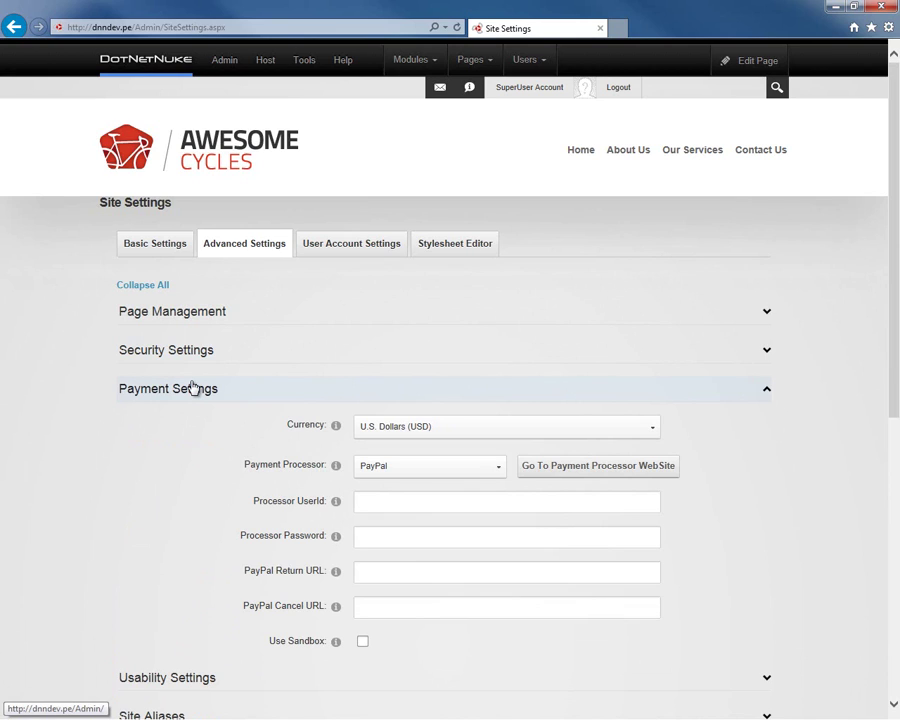
left_click(193, 388)
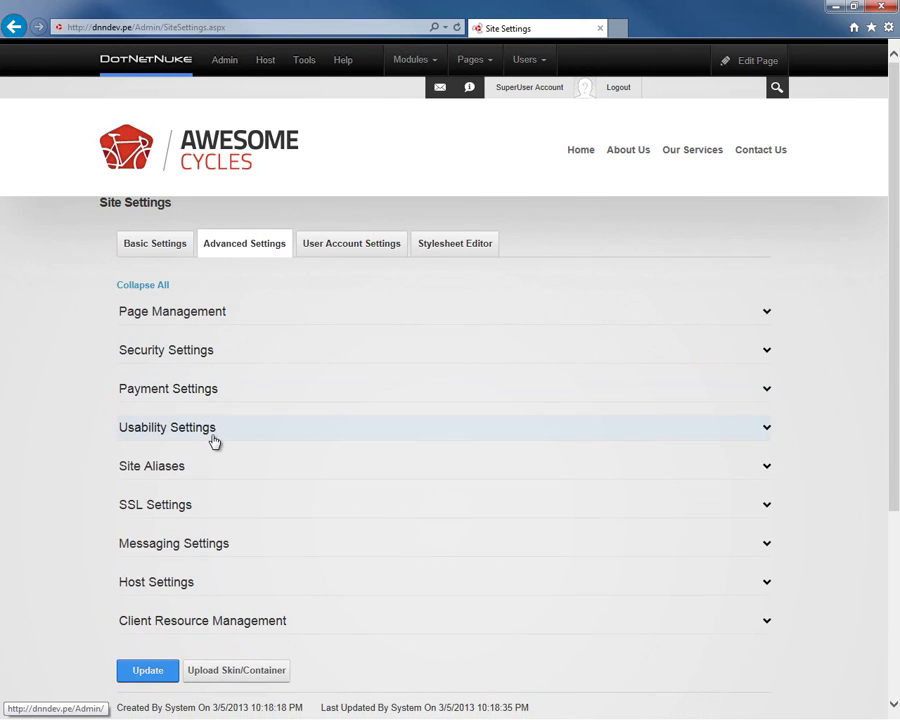
left_click(214, 442)
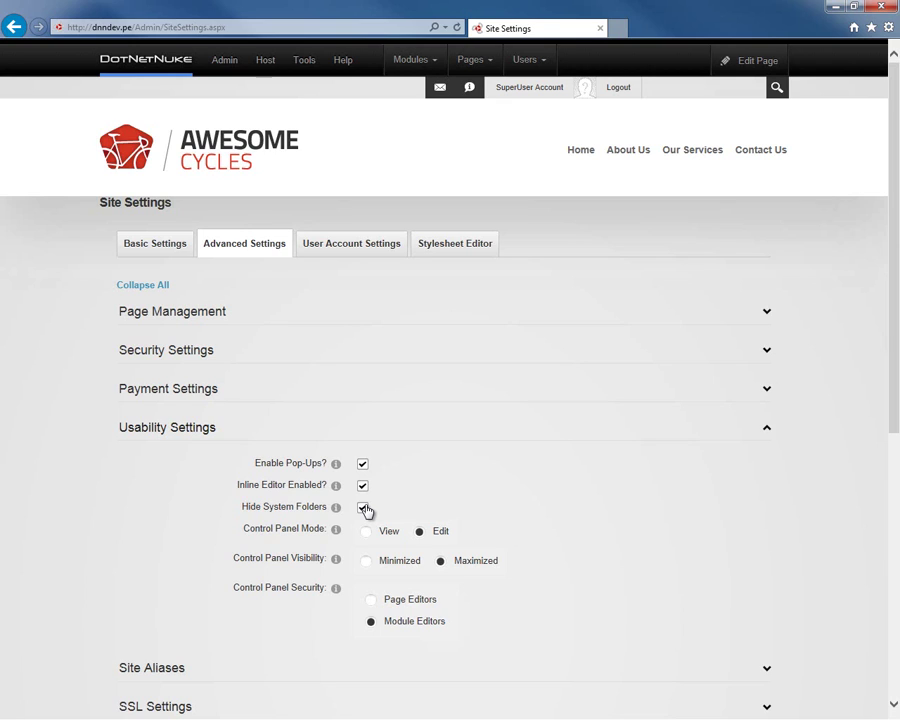
- Collapse Usability Settings and review the Site Aliases and SSL Settings sections in turn
left_click(266, 436)
left_click(265, 469)
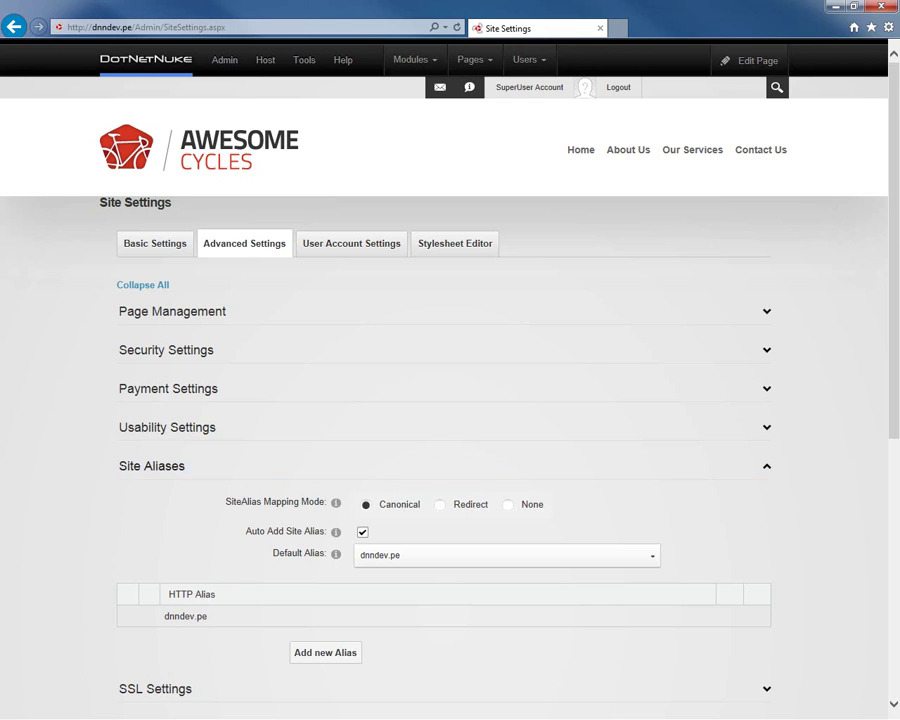
left_click(263, 471)
left_click(259, 505)
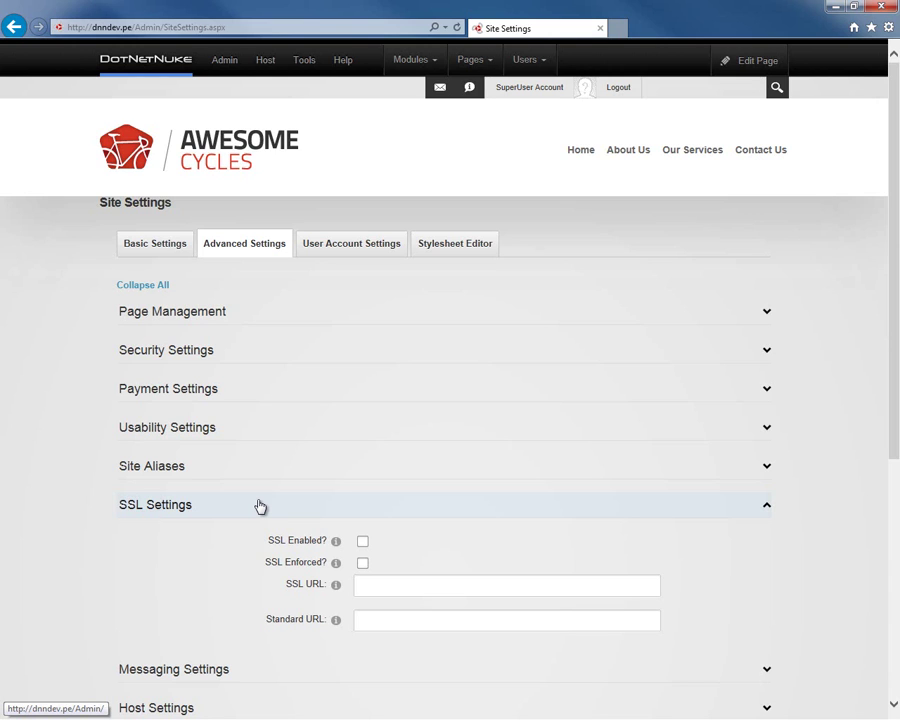
left_click(259, 505)
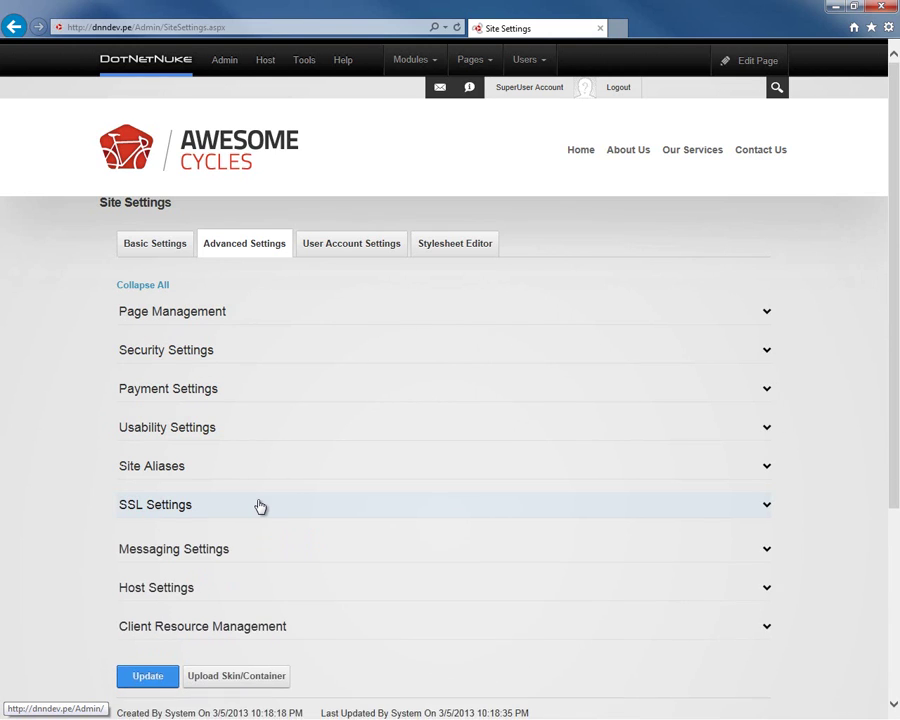
left_click(258, 542)
scroll(262, 546, "down", 2)
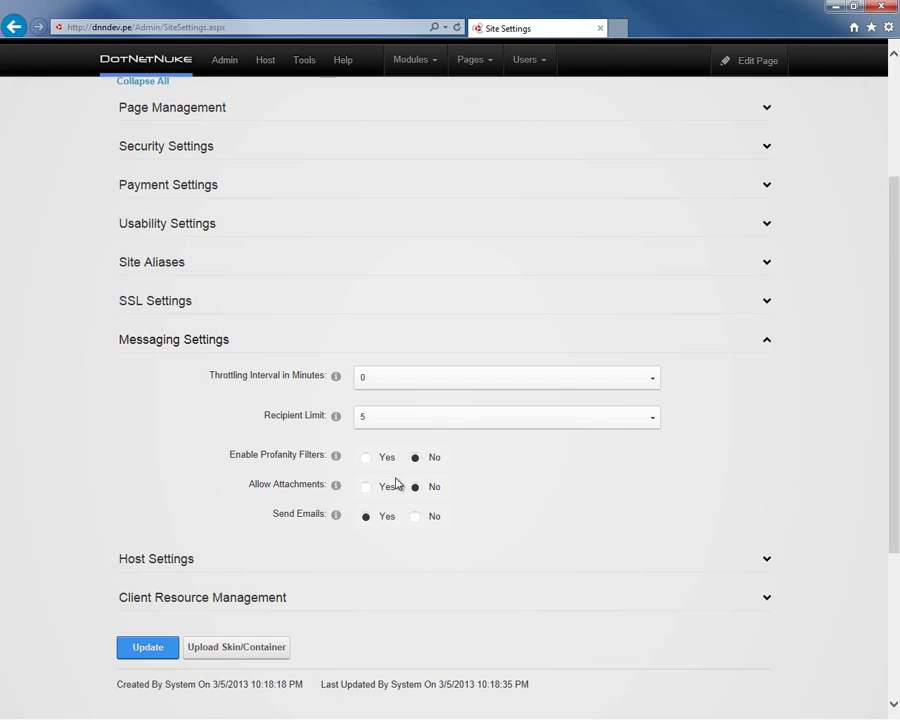
left_click(282, 345)
left_click(224, 384)
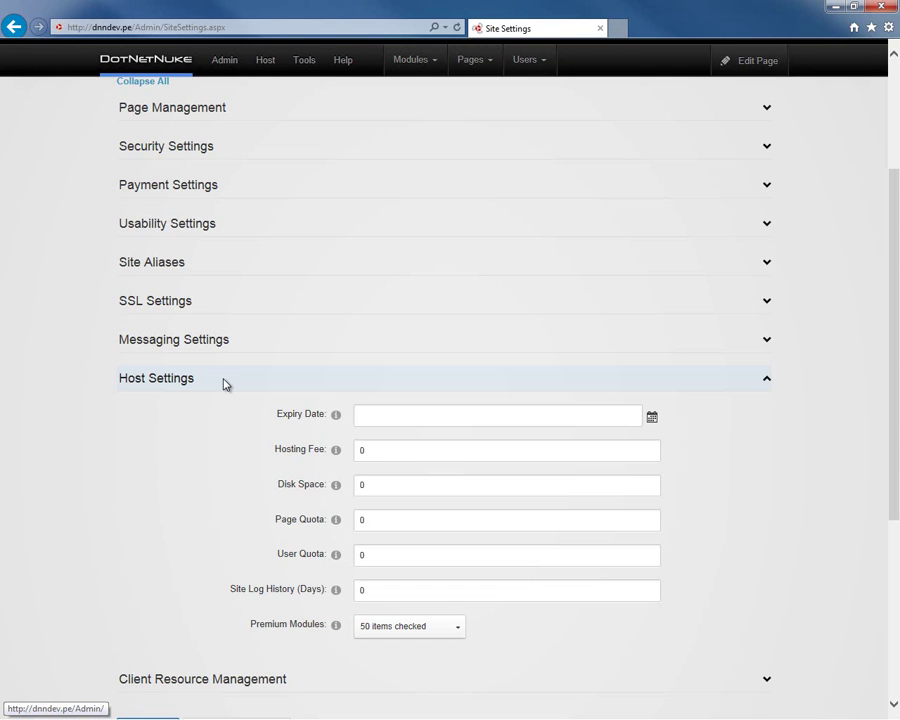
left_click(224, 384)
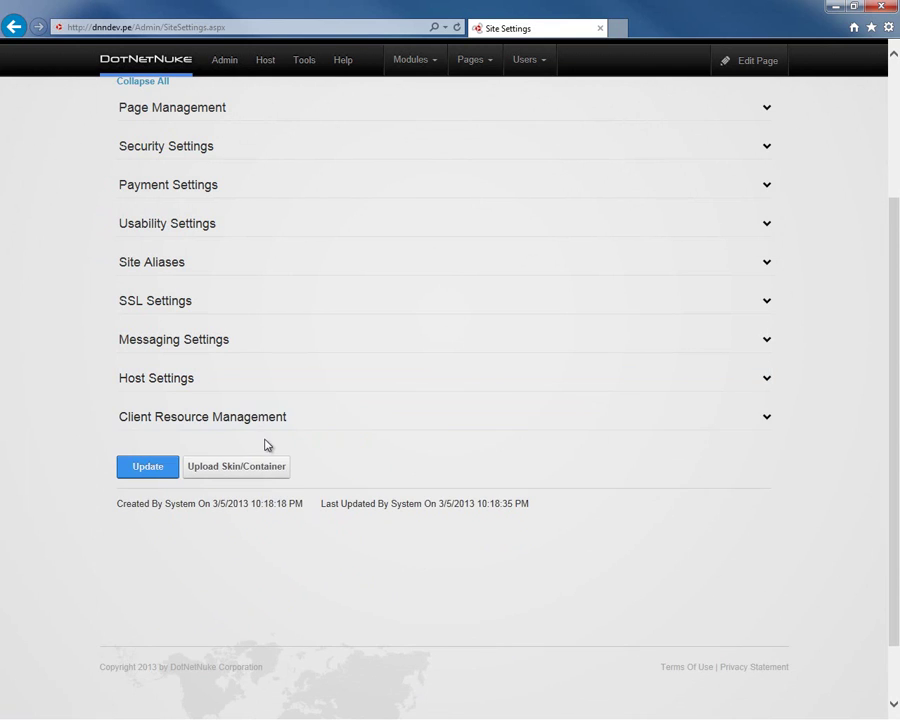
left_click(257, 424)
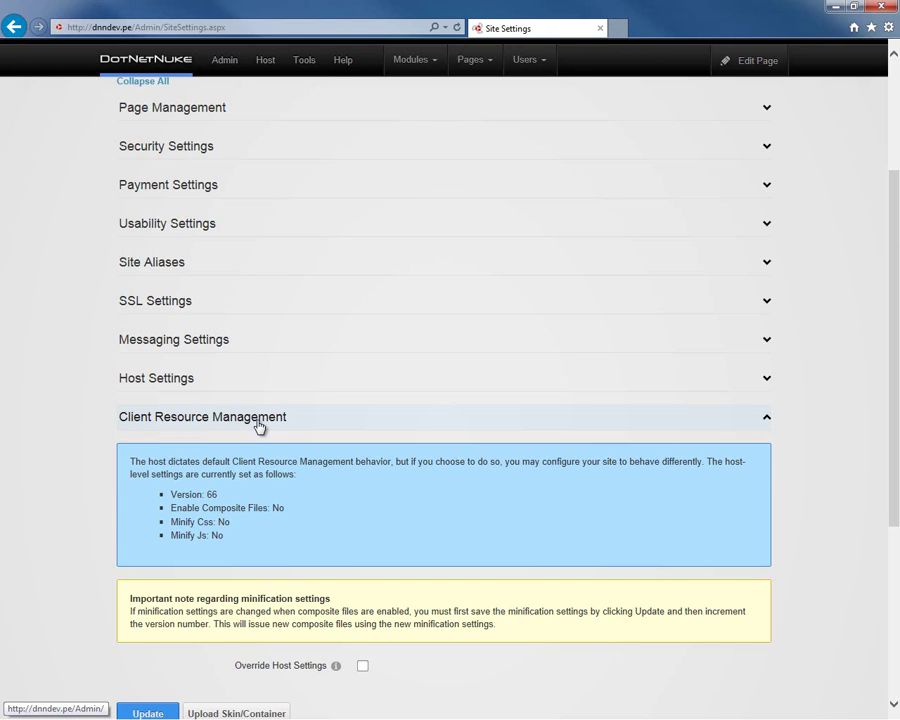
left_click(258, 426)
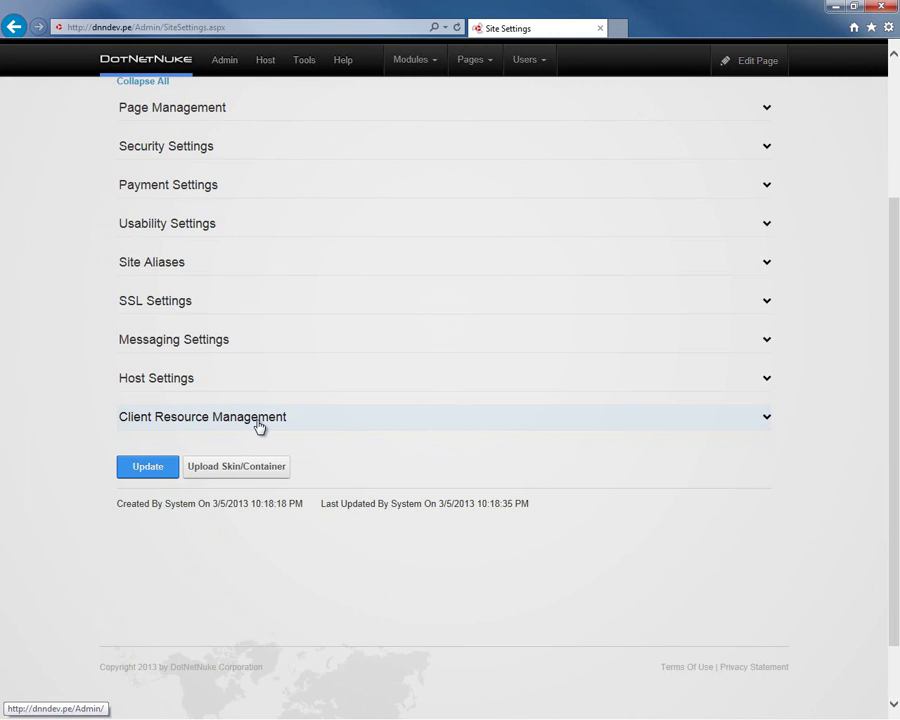
scroll(233, 381, "up", 3)
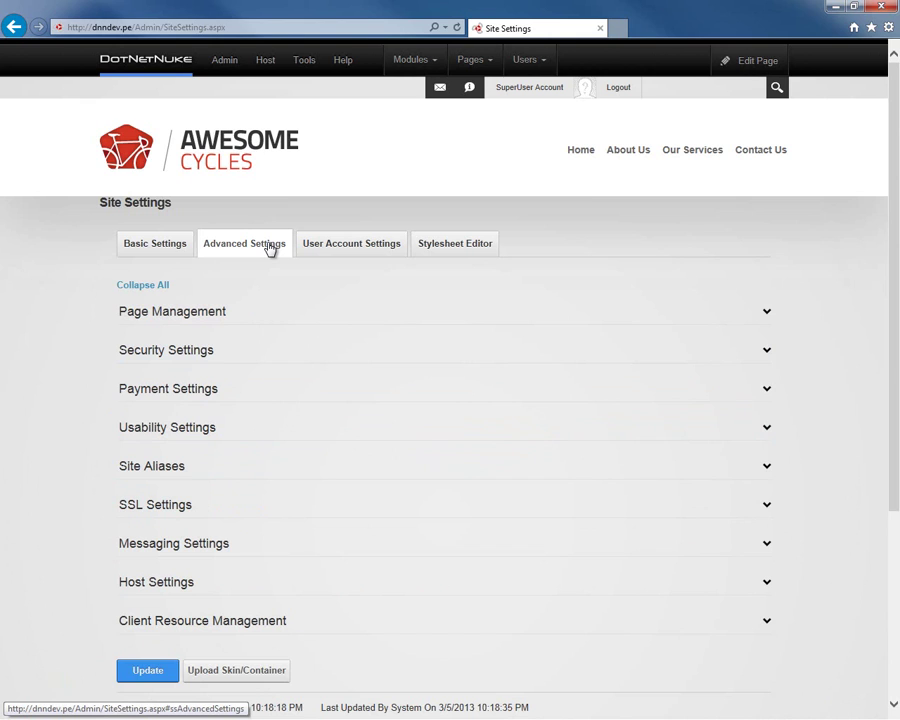
- Review the User Account Settings registration options, then move on to the Stylesheet Editor
left_click(314, 250)
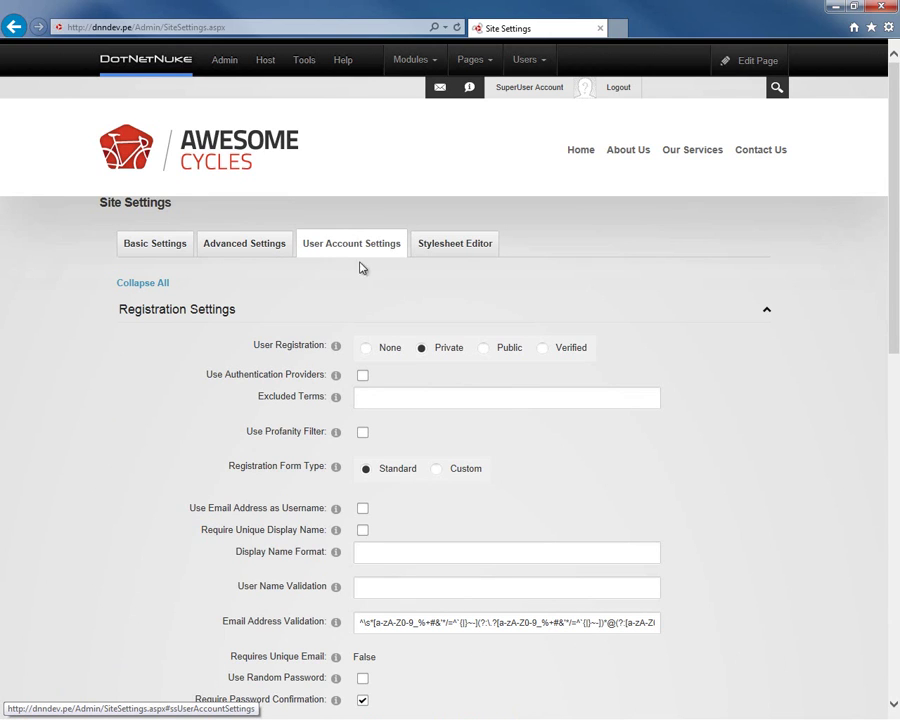
left_click(438, 249)
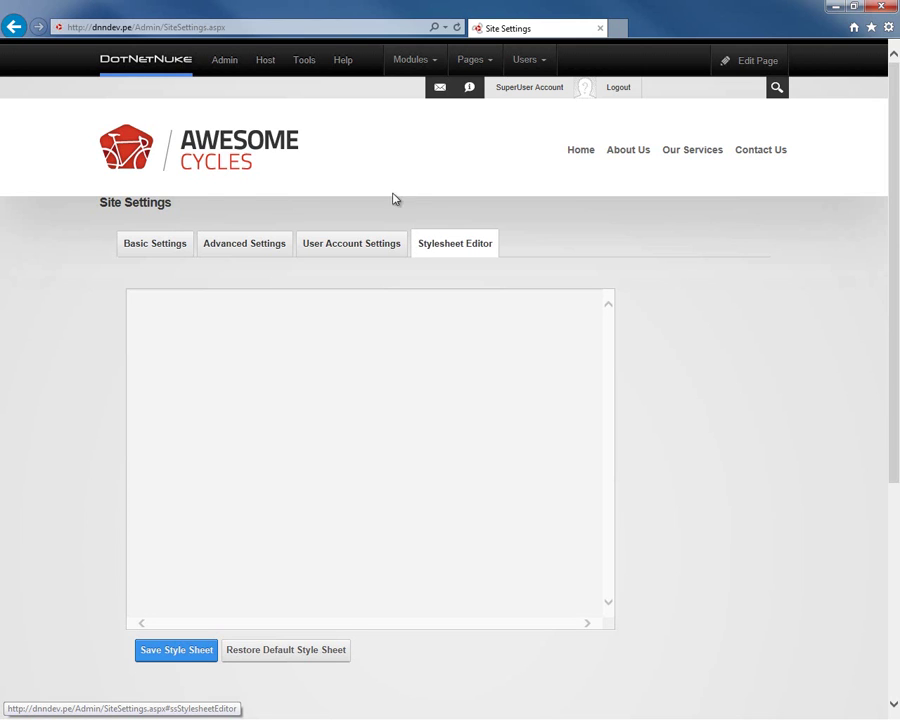
- Save all Site Settings changes with the Update button
scroll(364, 359, "down", 2)
scroll(364, 360, "down", 1)
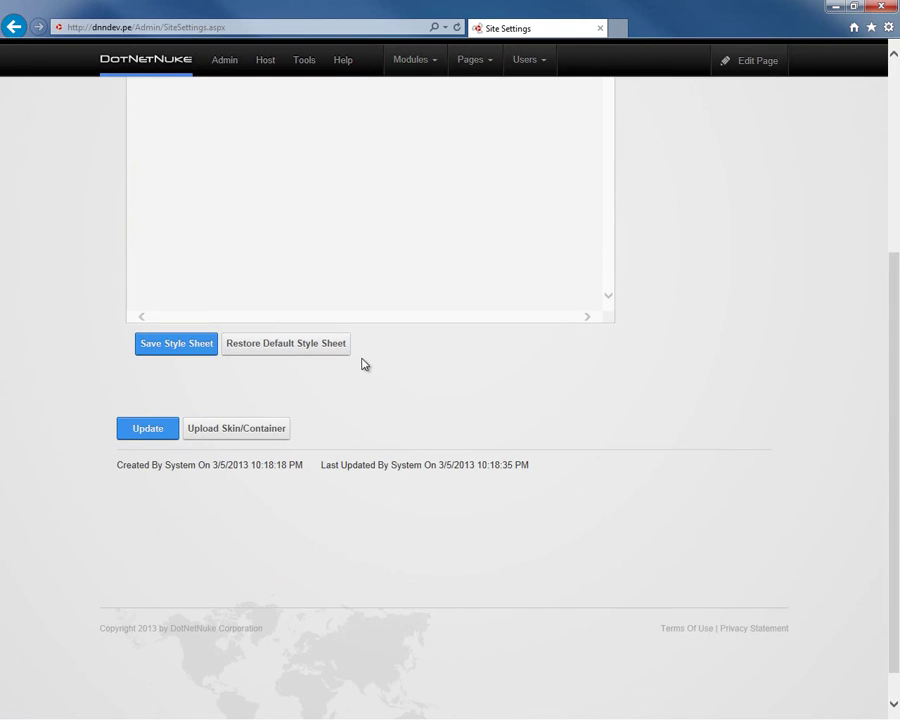
scroll(398, 257, "up", 2)
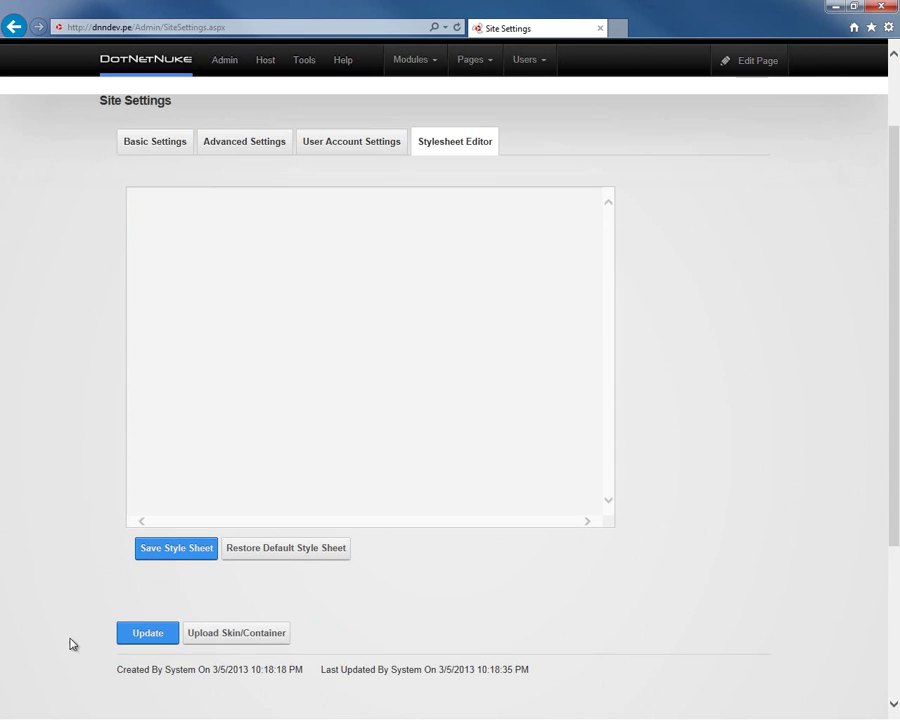
left_click(162, 638)
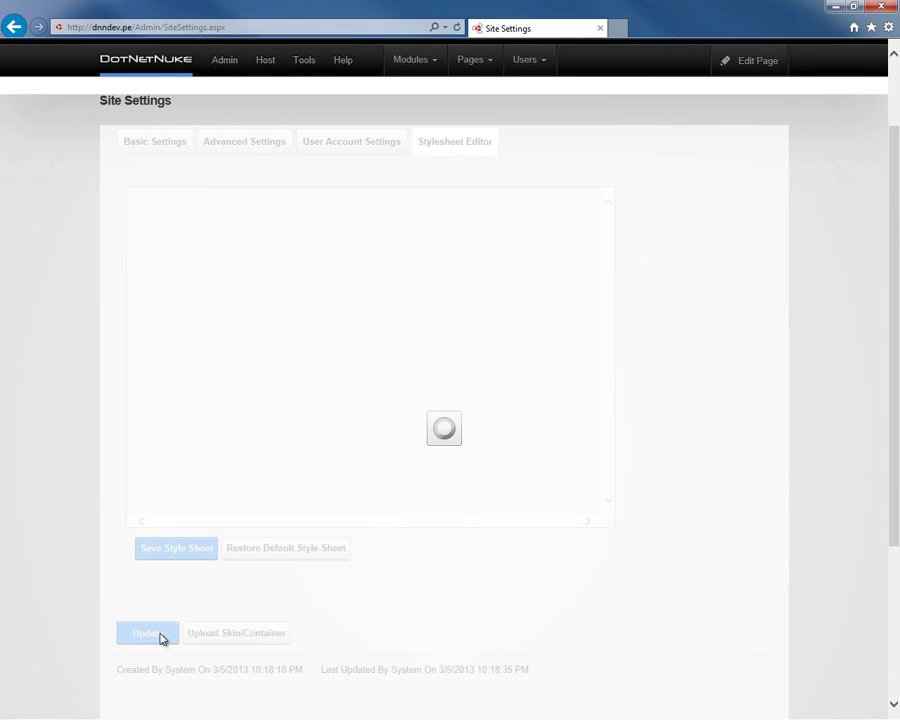